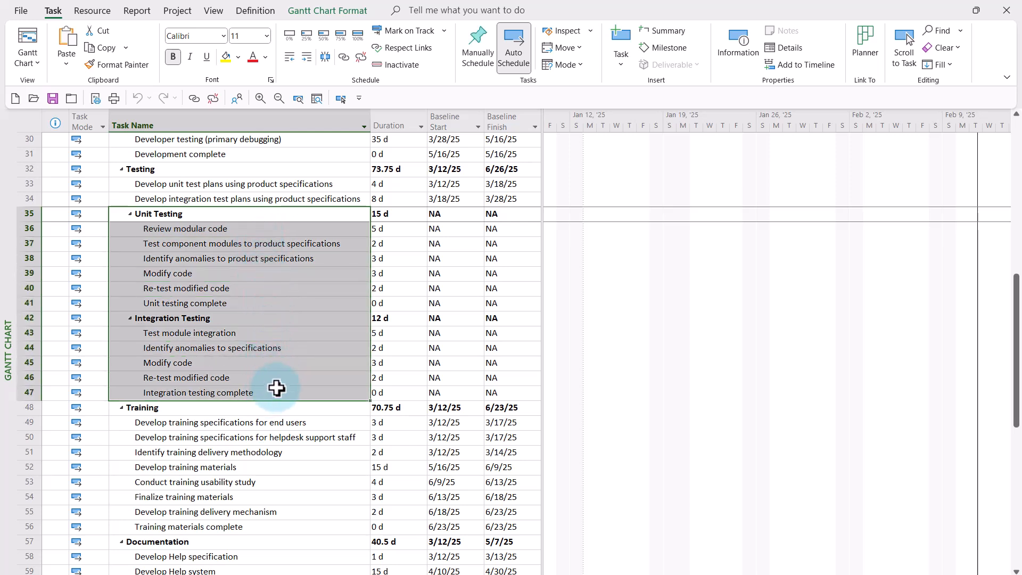
- Examine the Baseline Start and Baseline Finish values of the Unit Testing, Integration Testing and Pilot tasks and their subtasks
{"action": "left_click_drag", "start_coordinate": [446, 215], "coordinate": [493, 391]}
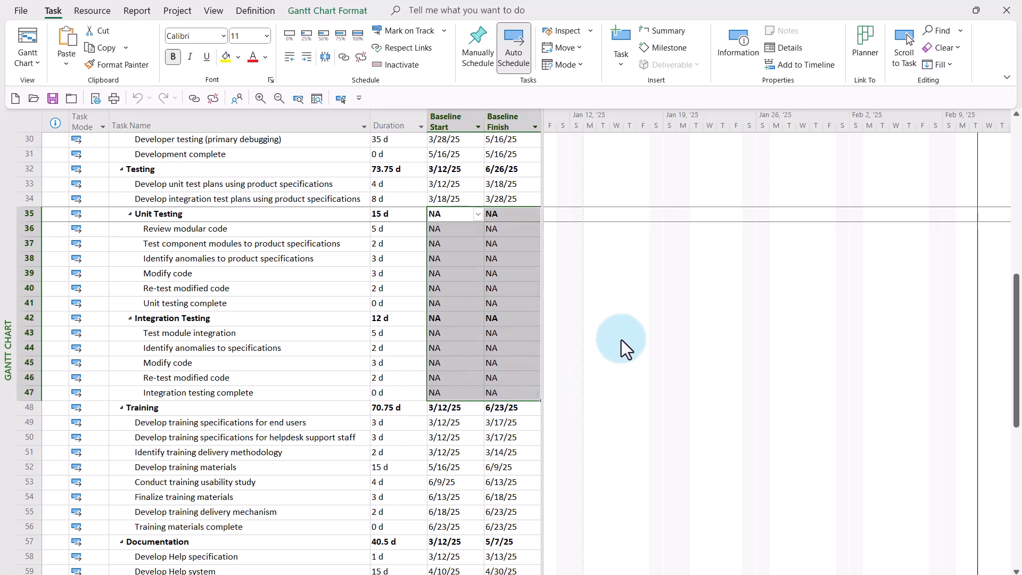
{"action": "scroll", "coordinate": [611, 310], "scroll_direction": "down", "scroll_amount": 8}
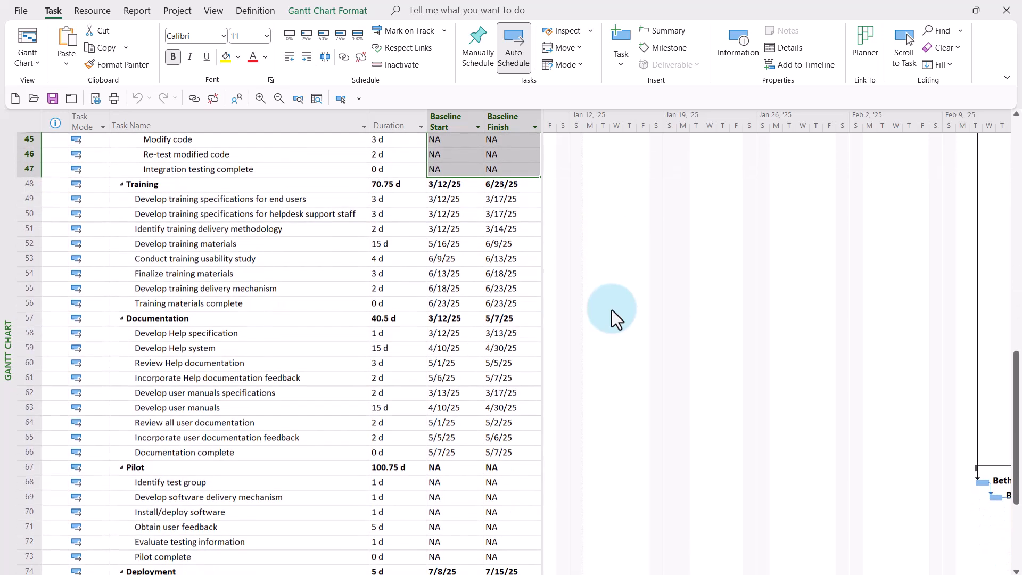
{"action": "scroll", "coordinate": [611, 310], "scroll_direction": "down", "scroll_amount": 2}
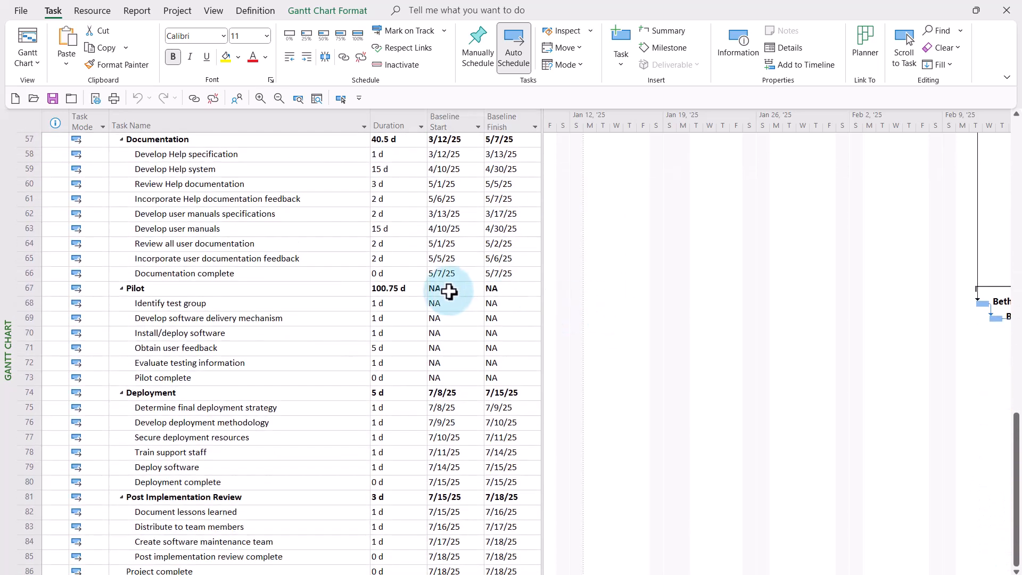
{"action": "left_click_drag", "start_coordinate": [267, 288], "coordinate": [262, 377]}
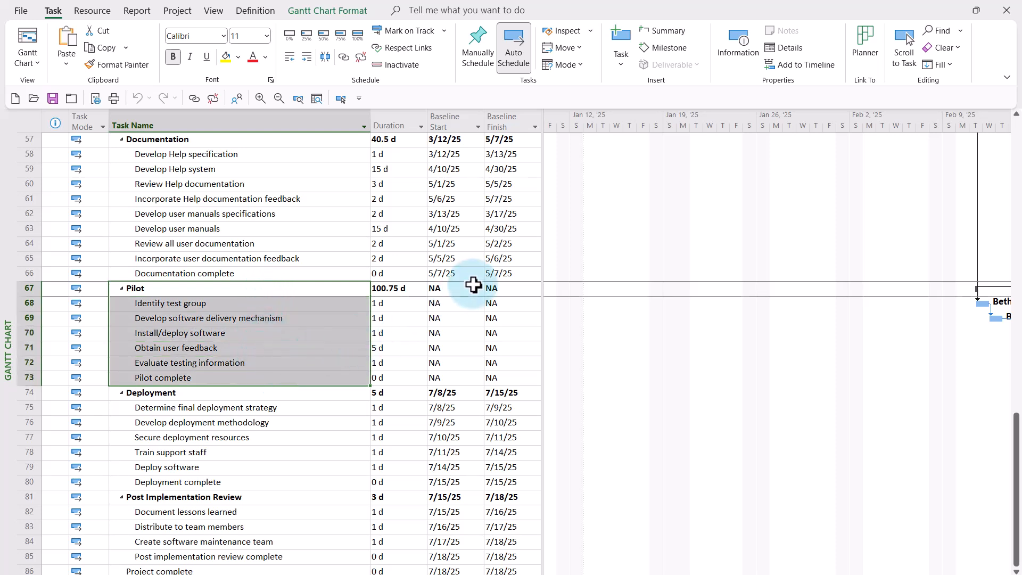
{"action": "left_click_drag", "start_coordinate": [451, 290], "coordinate": [507, 372]}
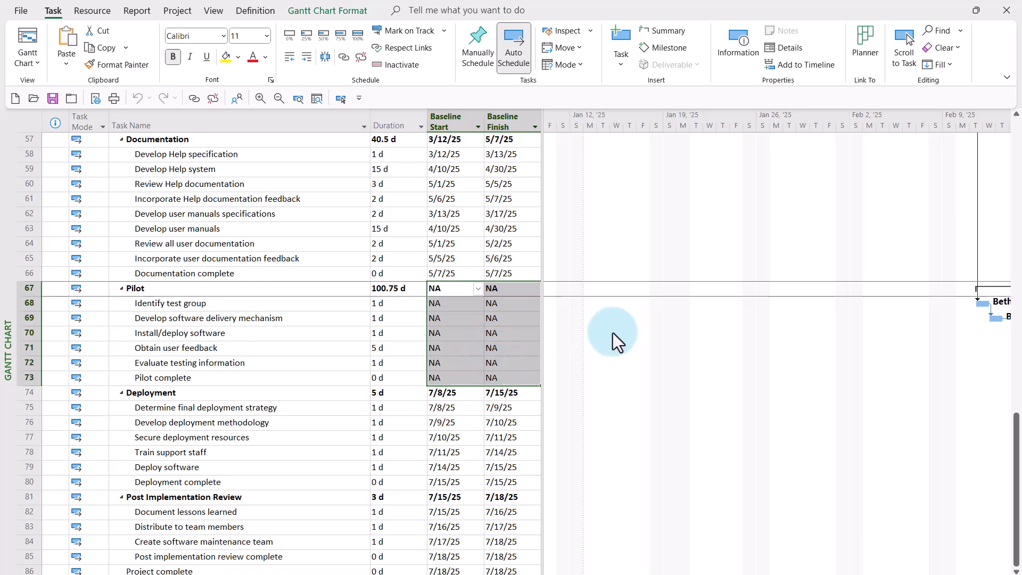
{"action": "scroll", "coordinate": [618, 331], "scroll_direction": "up", "scroll_amount": 19}
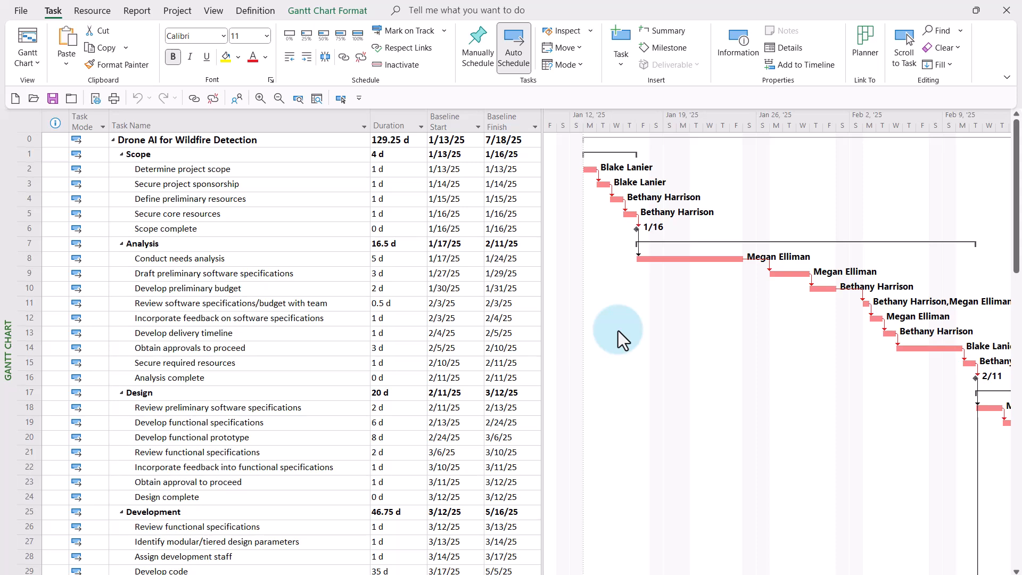
{"action": "scroll", "coordinate": [619, 331], "scroll_direction": "down", "scroll_amount": 7}
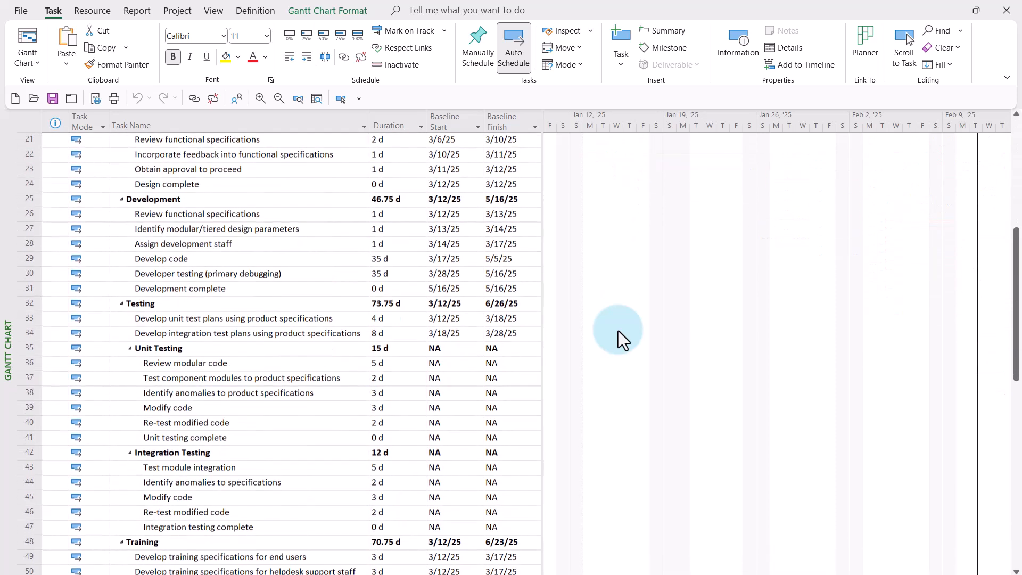
{"action": "left_click", "coordinate": [453, 351]}
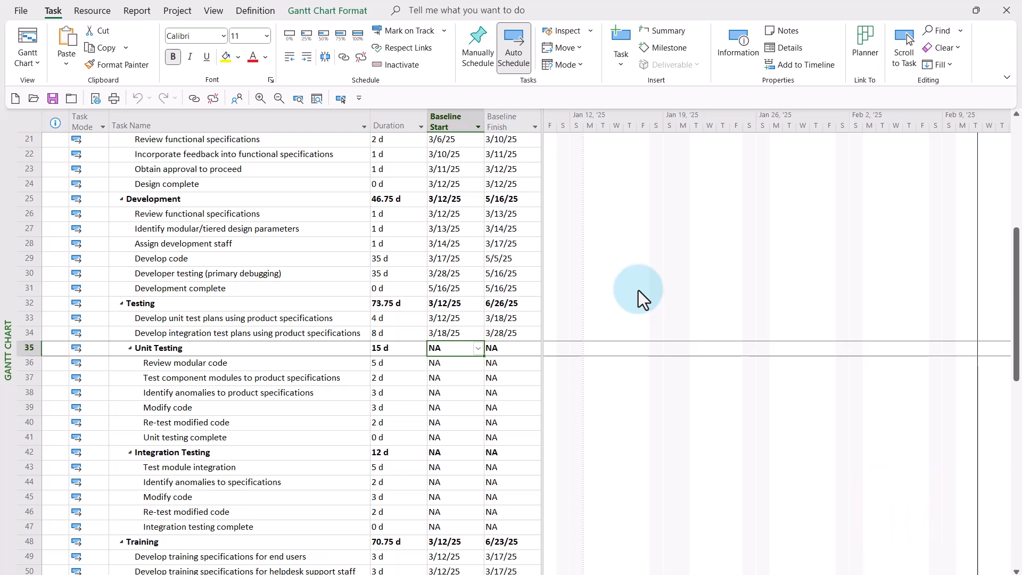
{"action": "scroll", "coordinate": [638, 289], "scroll_direction": "up", "scroll_amount": 7}
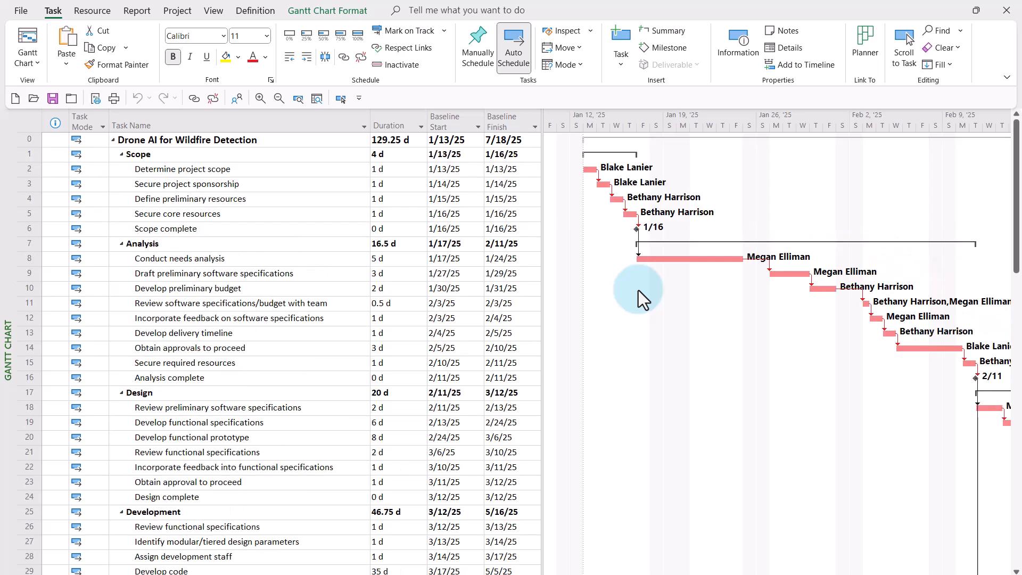
- Rename the task custom field Flag1 as Missing Baseline
{"action": "left_click", "coordinate": [283, 142]}
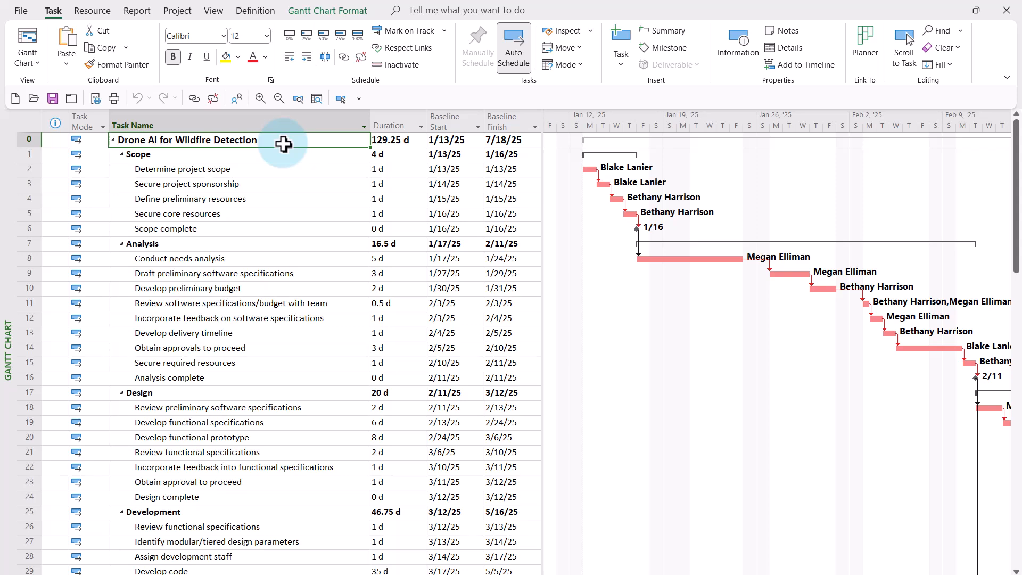
{"action": "left_click", "coordinate": [174, 10]}
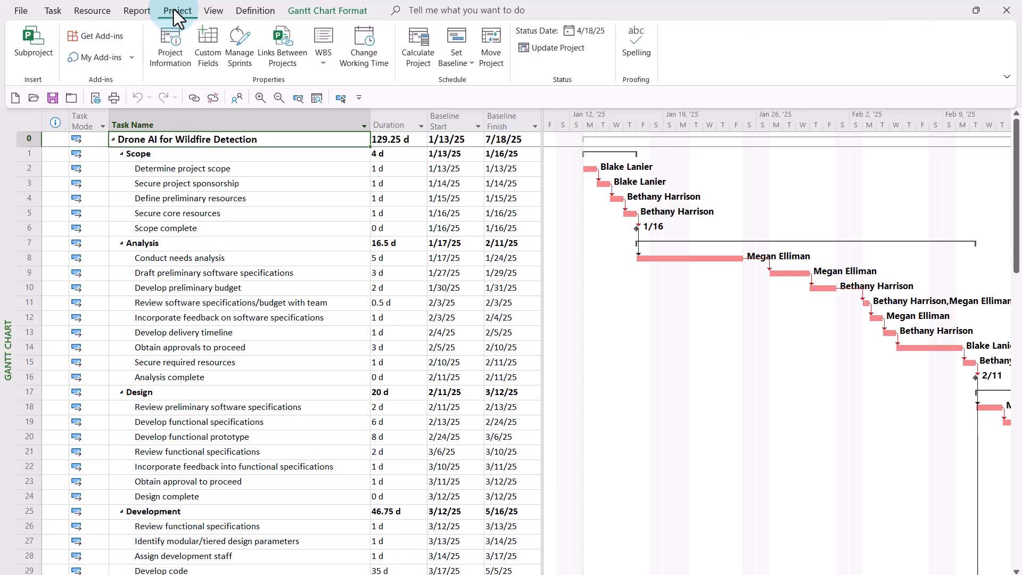
{"action": "left_click", "coordinate": [209, 40]}
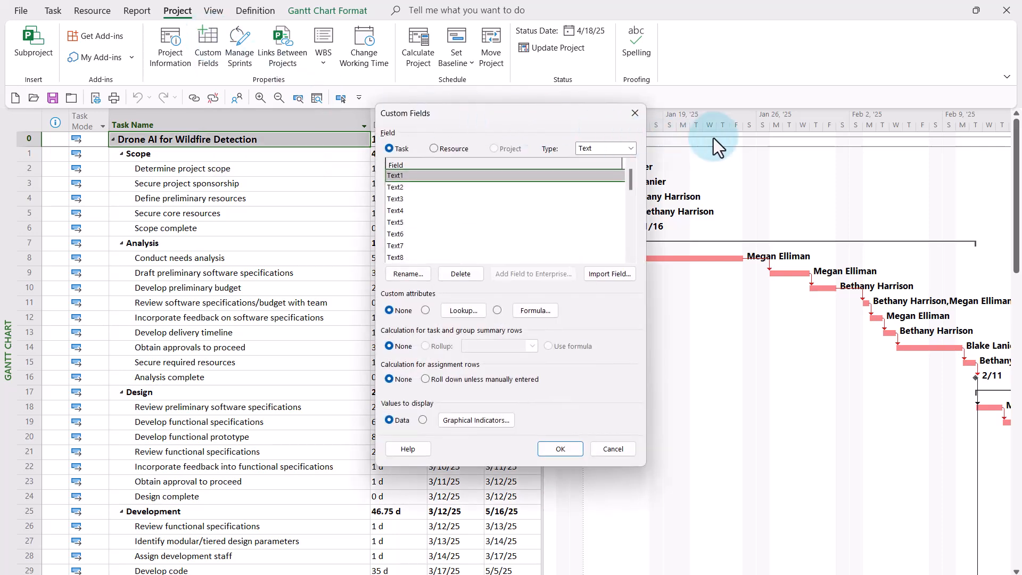
{"action": "left_click", "coordinate": [629, 149]}
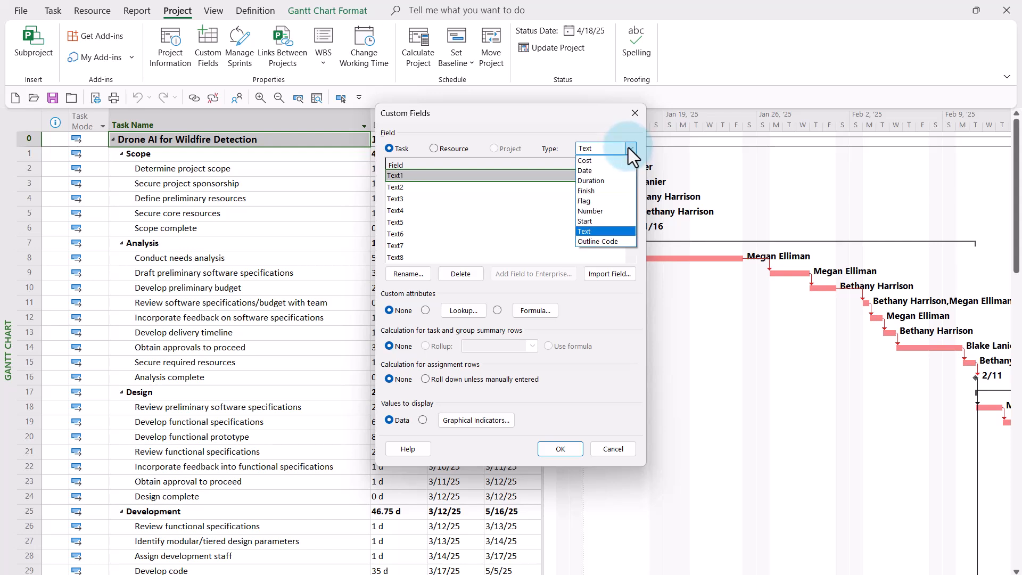
{"action": "left_click", "coordinate": [609, 201]}
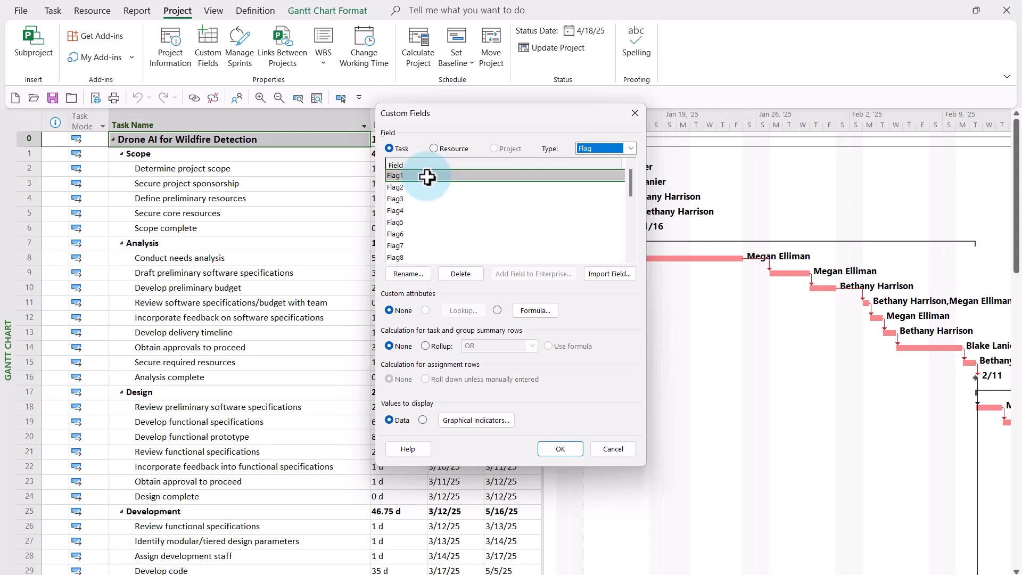
{"action": "left_click", "coordinate": [415, 276]}
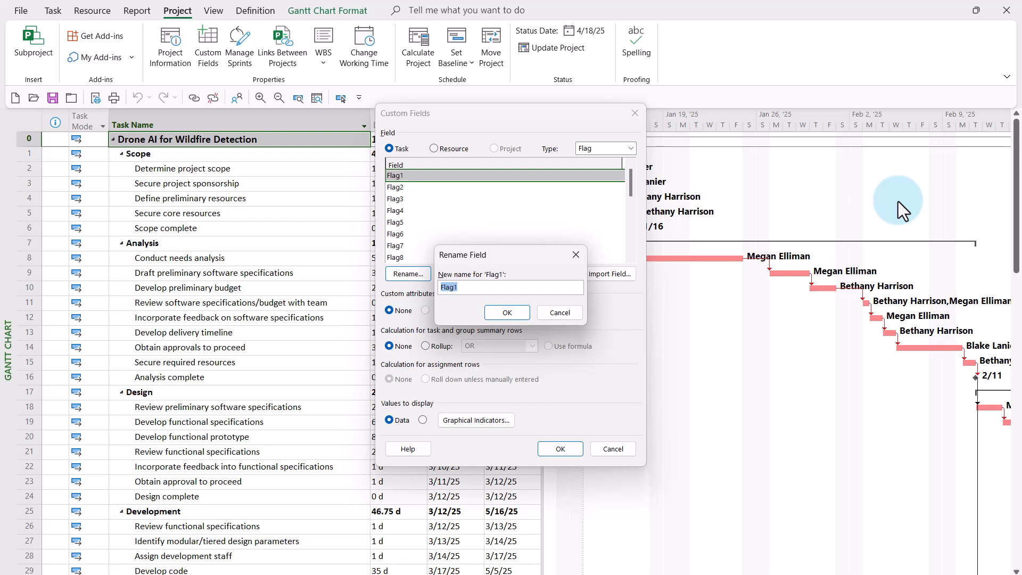
{"action": "type", "text": "Missing Baseline"}
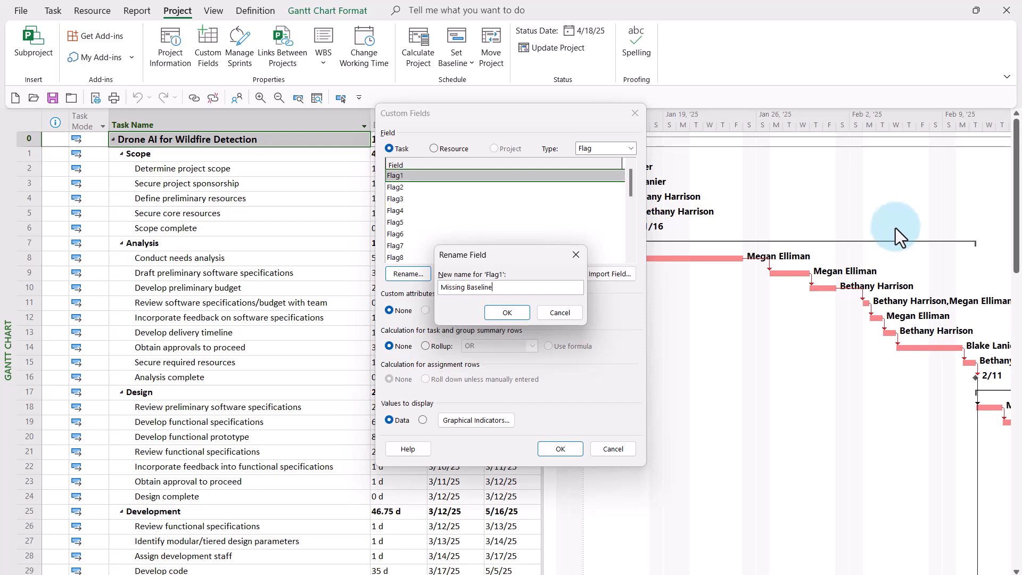
{"action": "left_click", "coordinate": [507, 312]}
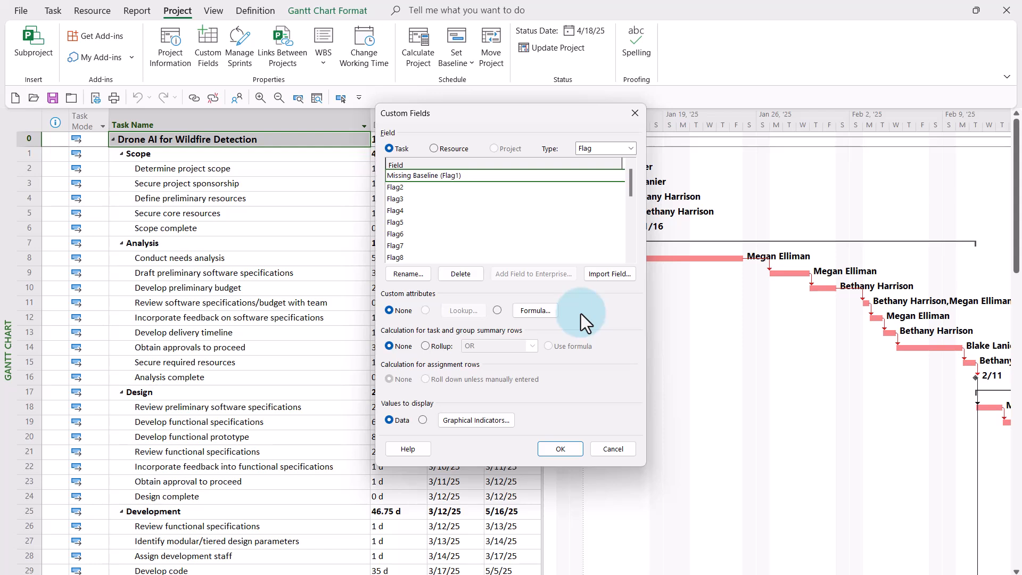
- Give the Missing Baseline field the formula IIF([Baseline Start] = ProjDateValue("NA"), True, False) and use the formula for task and group summary rows
{"action": "left_click", "coordinate": [534, 310]}
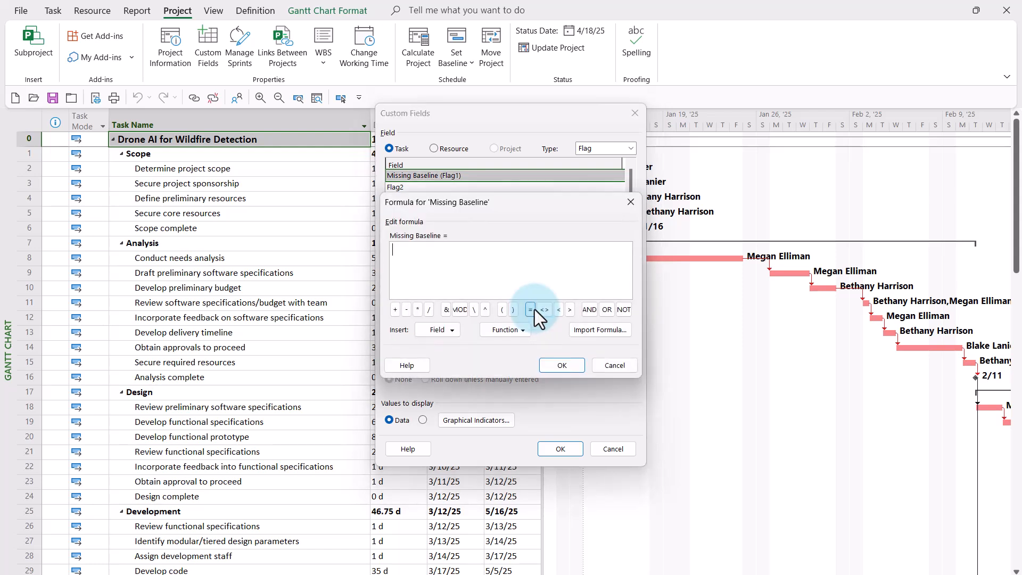
{"action": "type", "text": "IIF([Baseline Start] = ProjDateValue(\"NA\"), True, False)"}
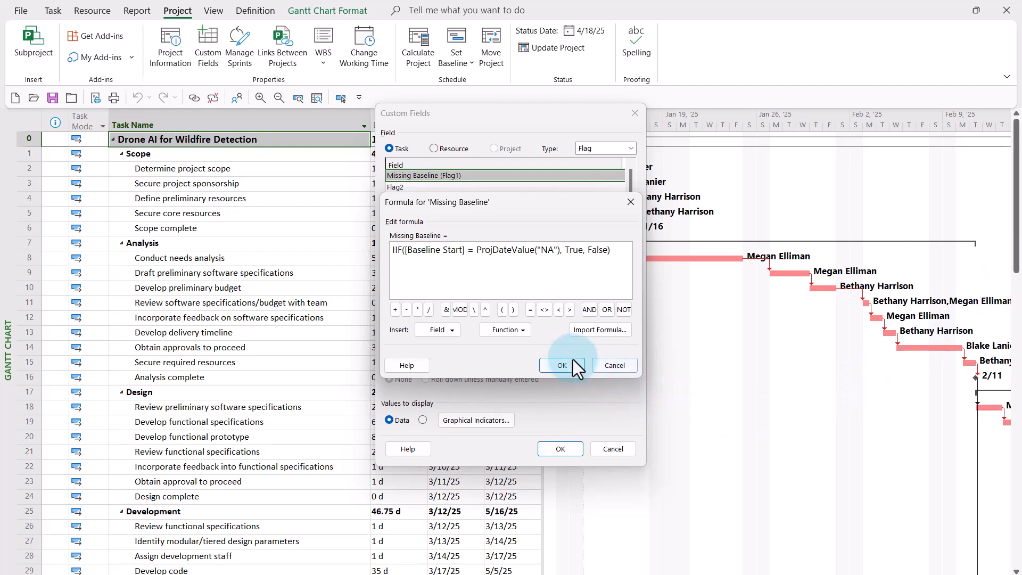
{"action": "left_click", "coordinate": [560, 366]}
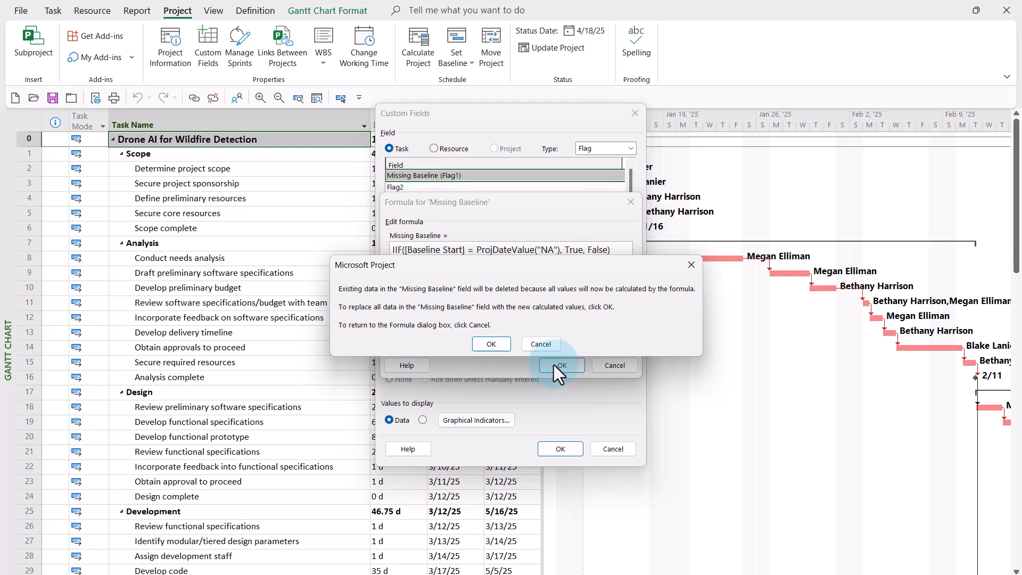
{"action": "left_click", "coordinate": [491, 344]}
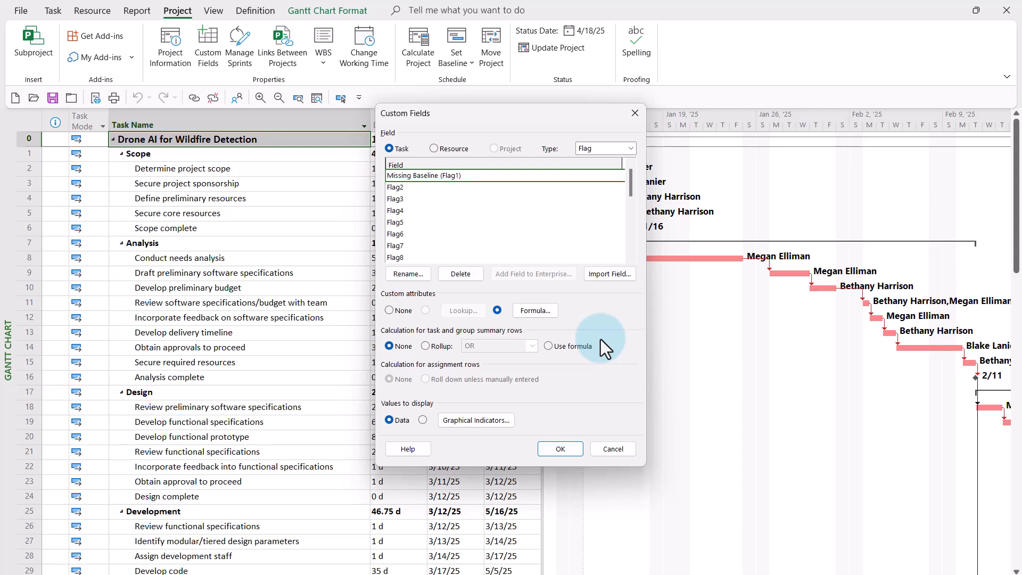
{"action": "left_click", "coordinate": [563, 345]}
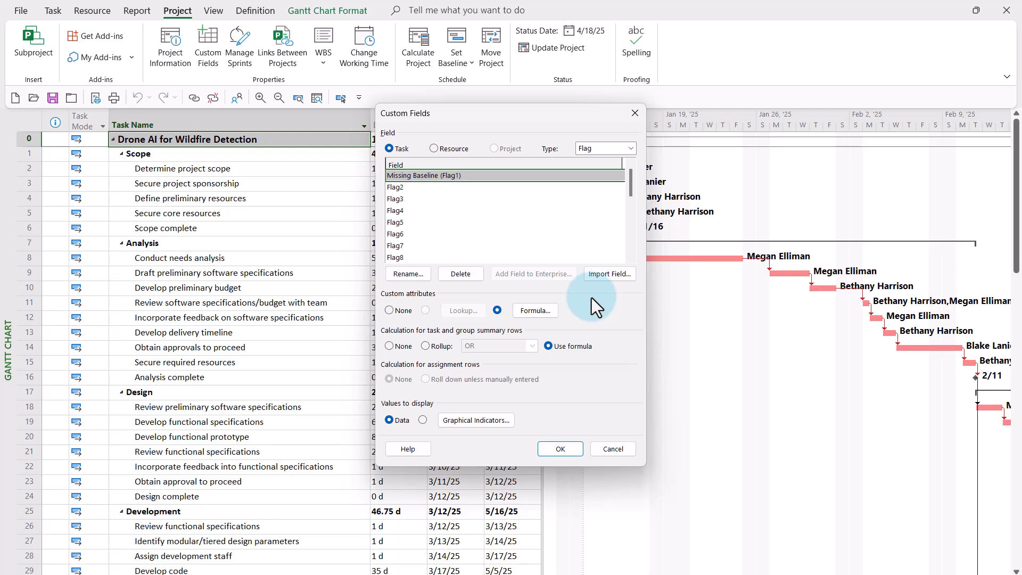
- Add a graphical indicator for nonsummary rows that shows a red X when Missing Baseline equals Yes
{"action": "left_click", "coordinate": [477, 420]}
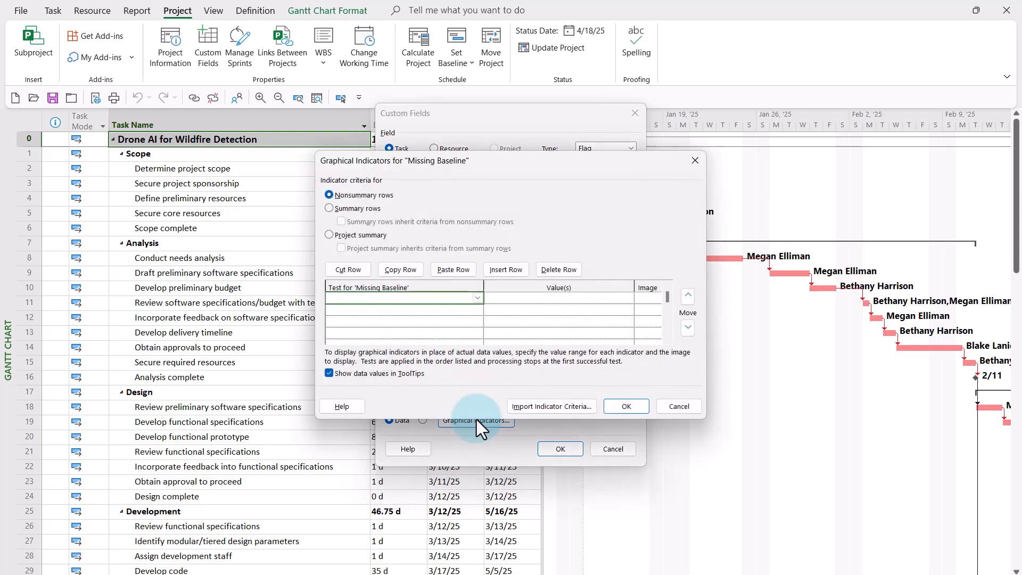
{"action": "left_click", "coordinate": [477, 299]}
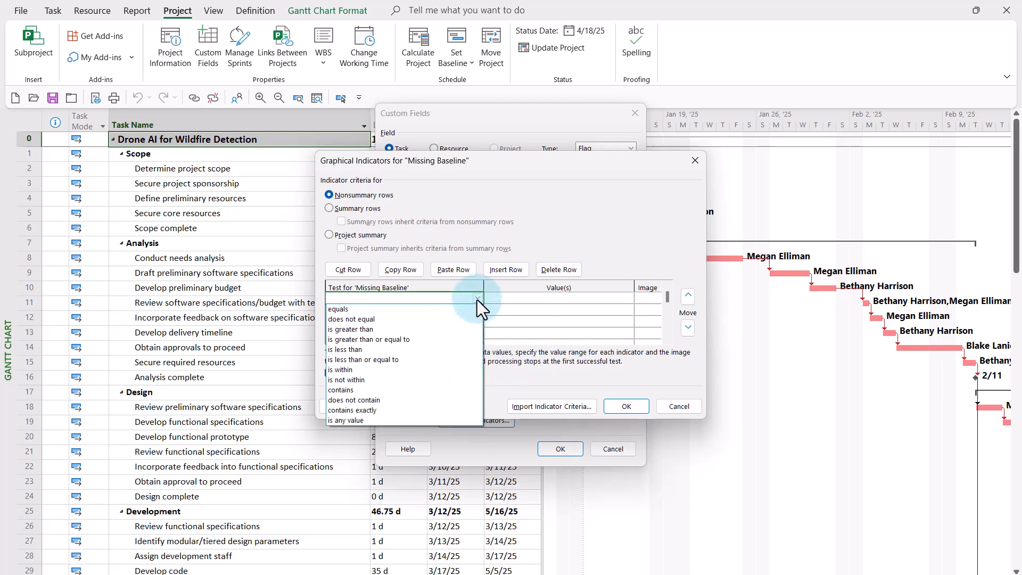
{"action": "left_click", "coordinate": [462, 309]}
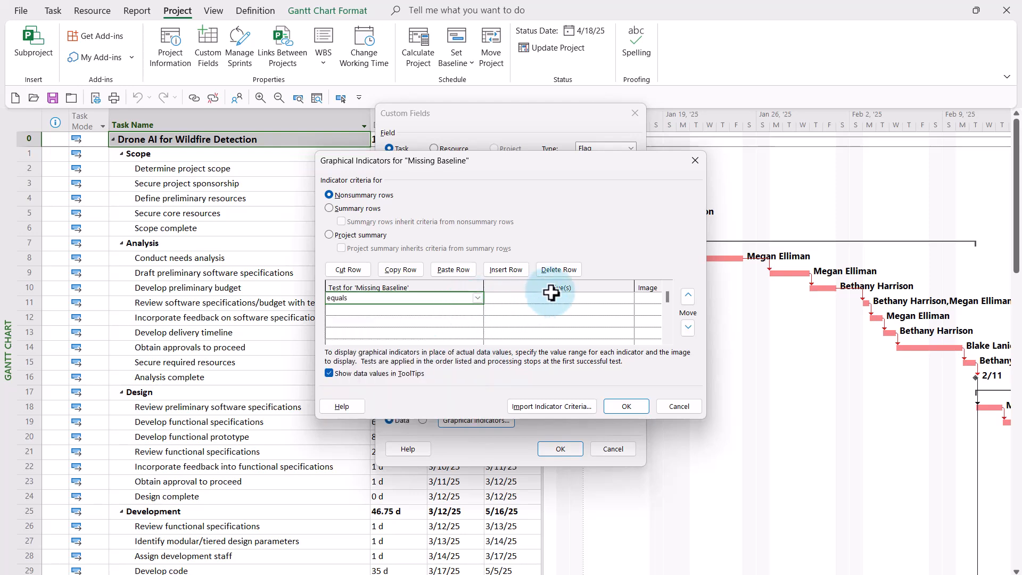
{"action": "left_click", "coordinate": [592, 297]}
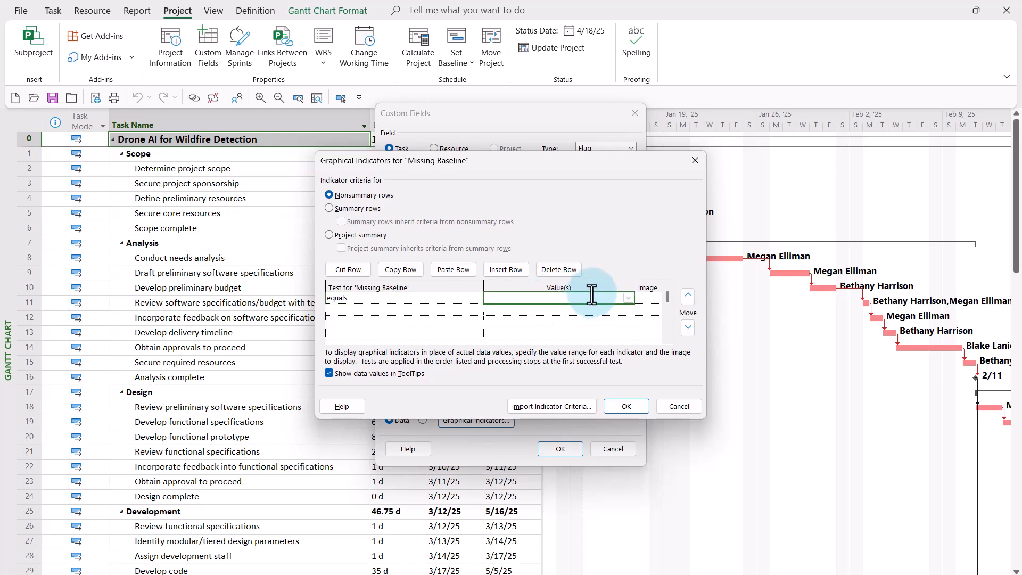
{"action": "left_click", "coordinate": [628, 298]}
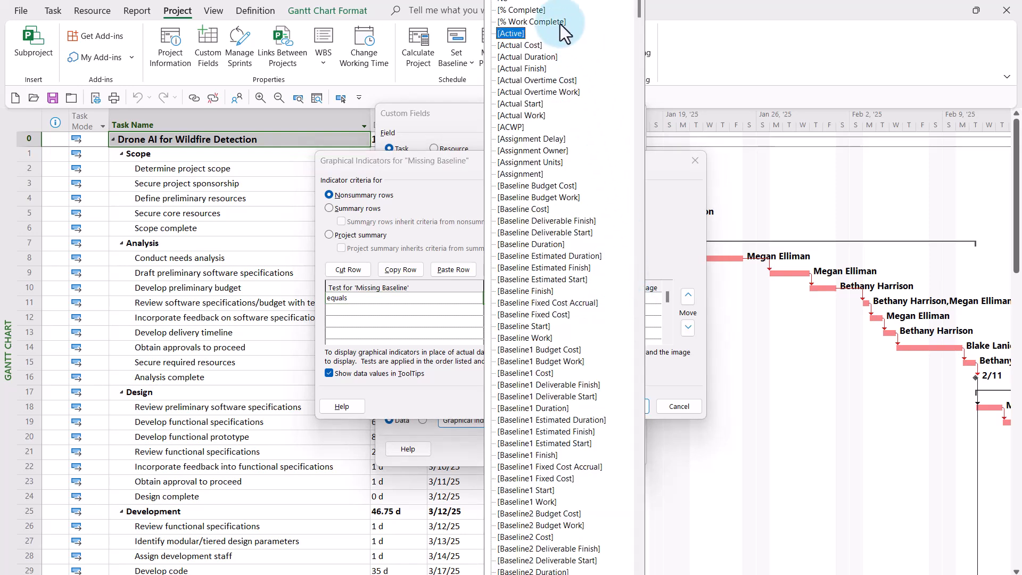
{"action": "left_click", "coordinate": [507, 4]}
{"action": "left_click", "coordinate": [653, 297]}
{"action": "left_click", "coordinate": [656, 298]}
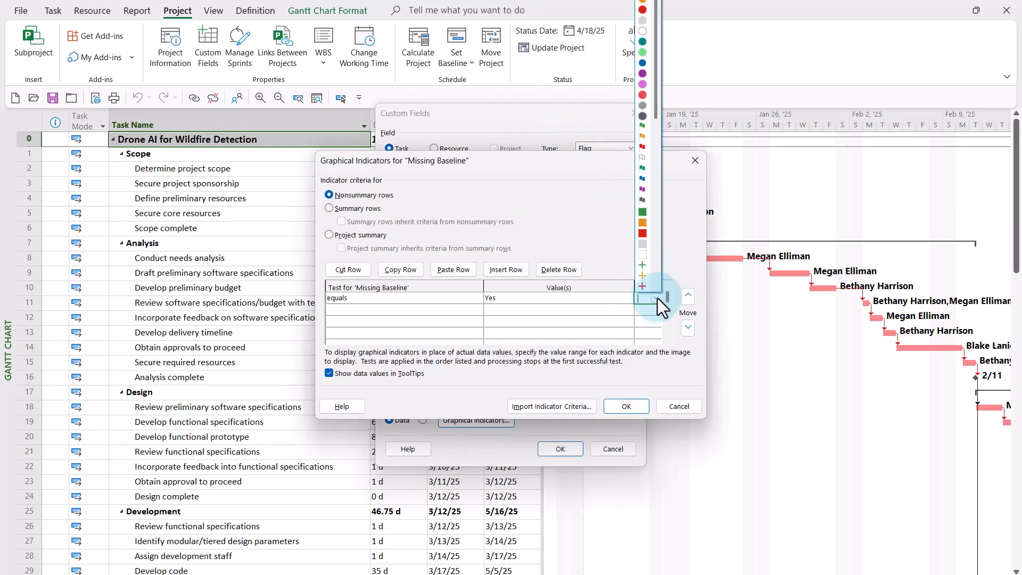
{"action": "left_click", "coordinate": [658, 264]}
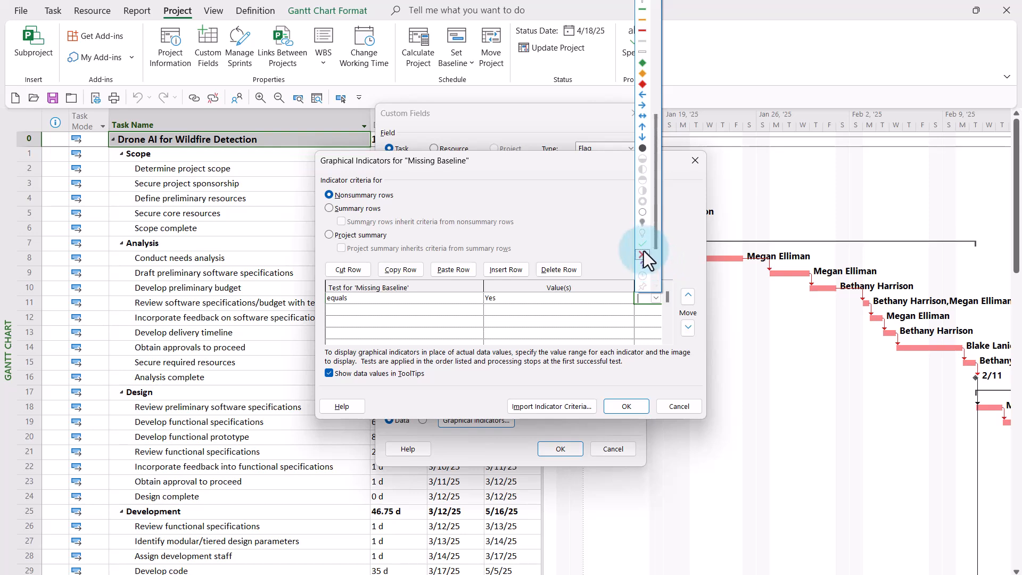
{"action": "left_click", "coordinate": [643, 254]}
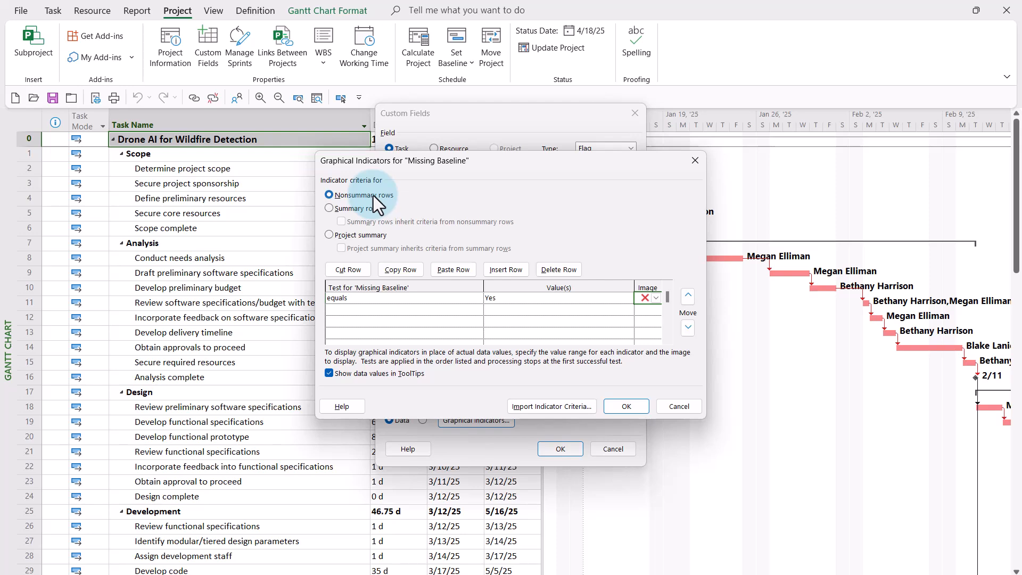
- Make summary rows inherit the indicator criteria from nonsummary rows and accept the custom field settings
{"action": "left_click", "coordinate": [329, 209]}
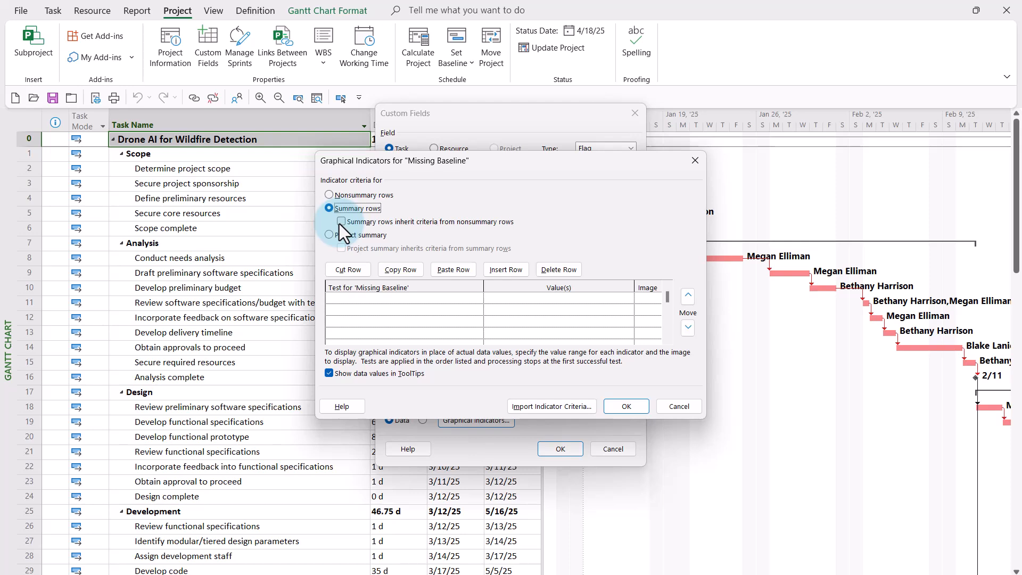
{"action": "left_click", "coordinate": [341, 222]}
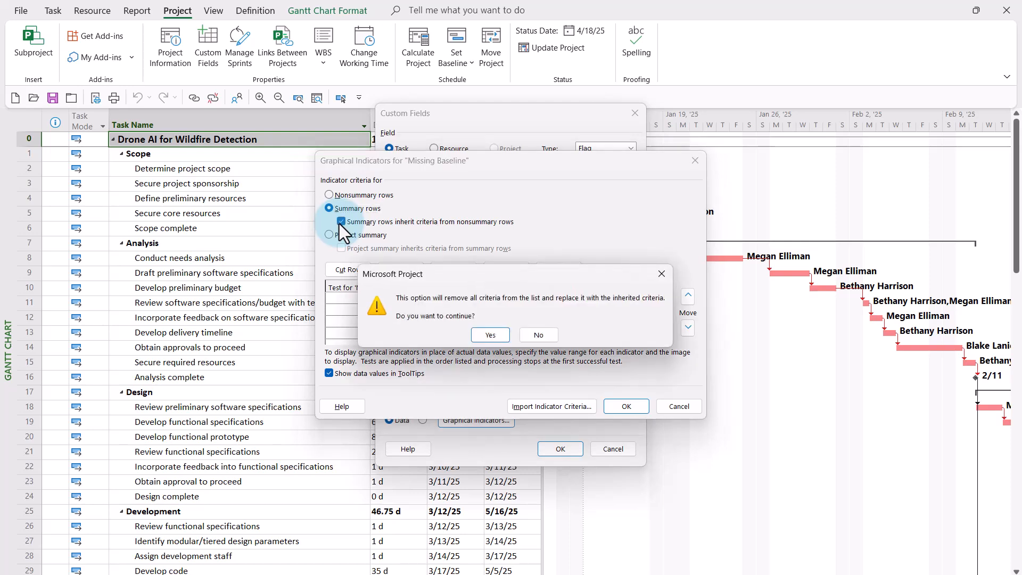
{"action": "left_click", "coordinate": [490, 335]}
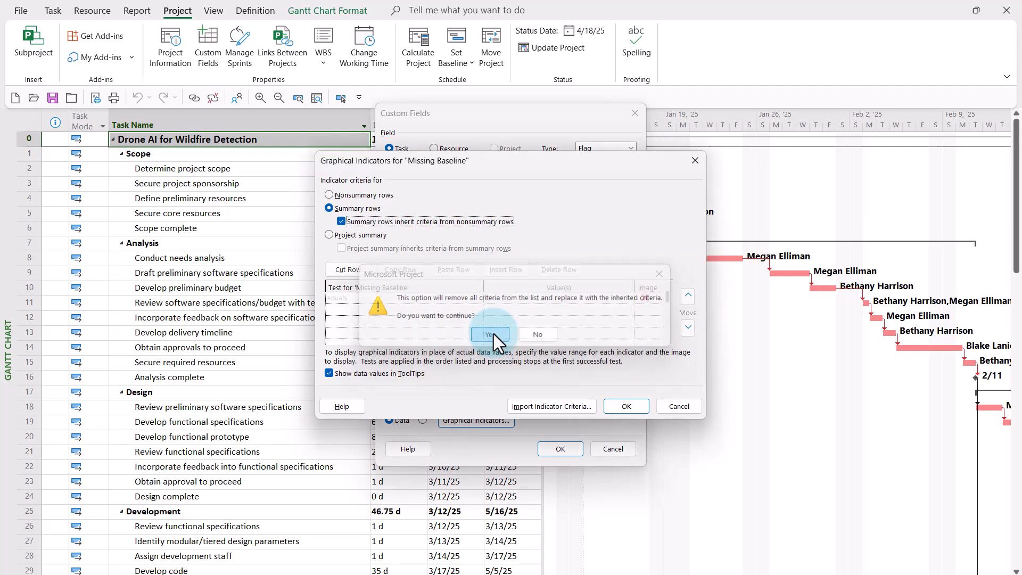
{"action": "left_click", "coordinate": [635, 405]}
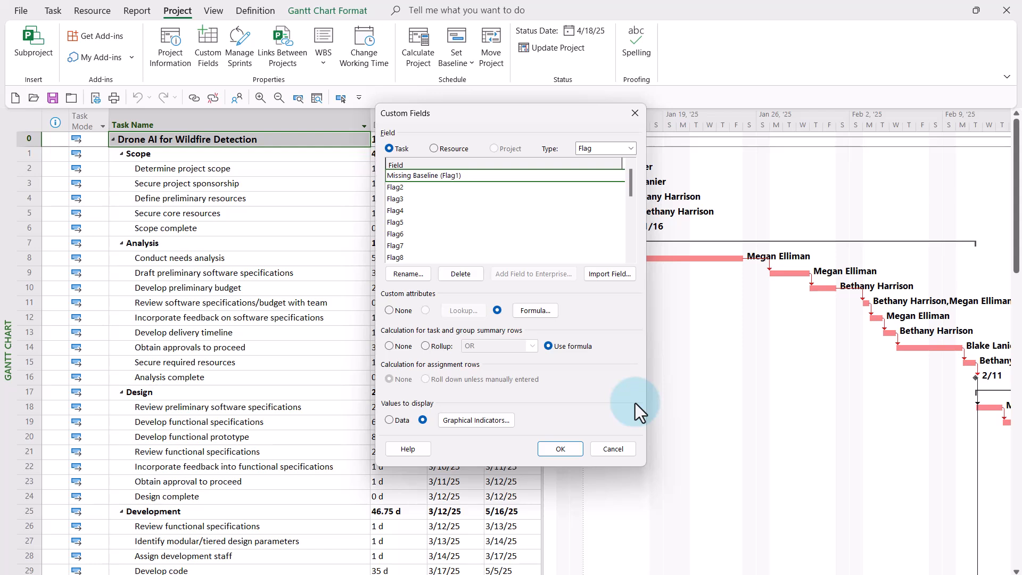
{"action": "left_click", "coordinate": [561, 449]}
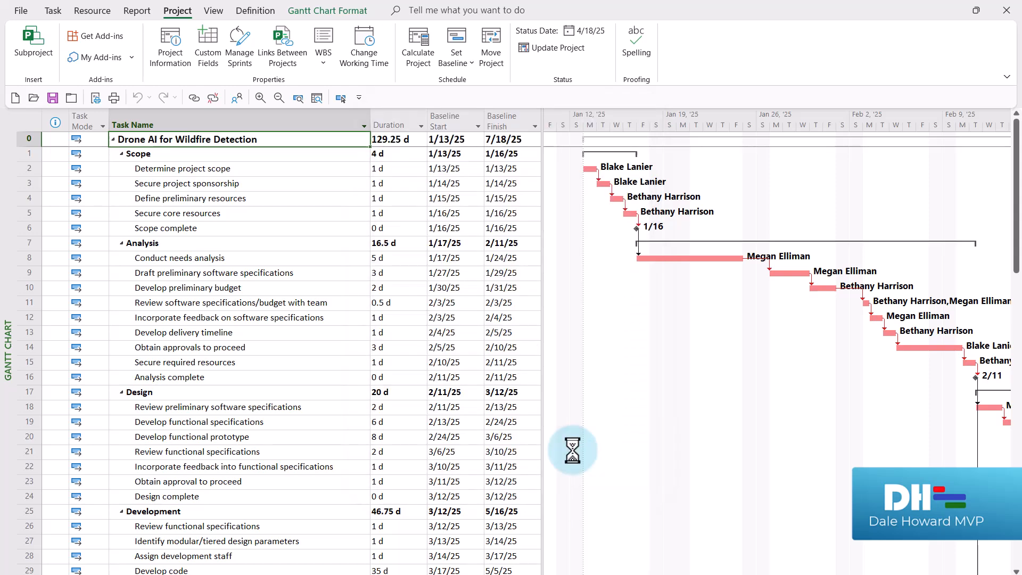
- Insert the Missing Baseline (Flag1) column before Baseline Start and widen the table area to include the Baseline Finish column
{"action": "right_click", "coordinate": [447, 116]}
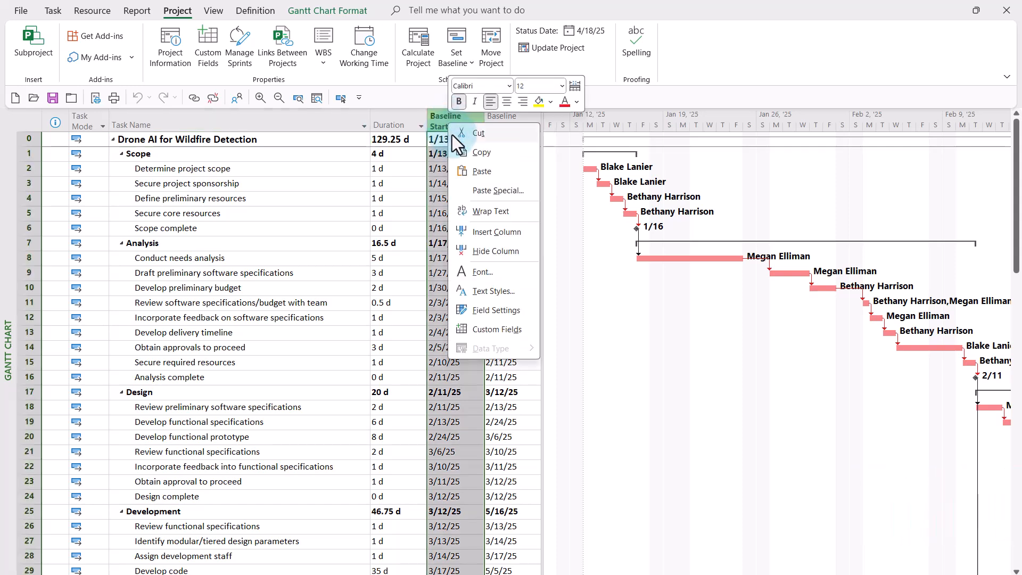
{"action": "left_click", "coordinate": [515, 237]}
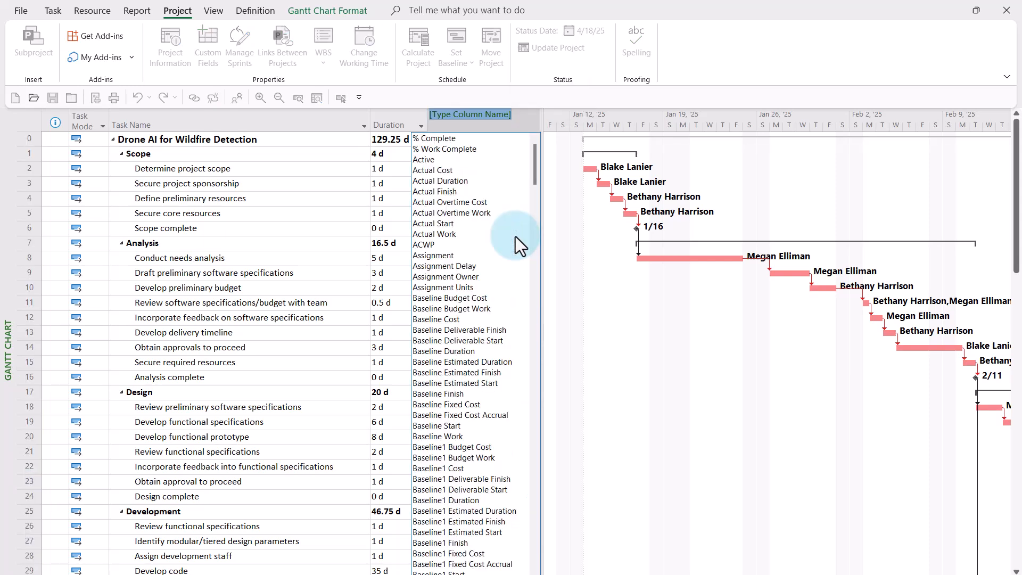
{"action": "type", "text": "missing Baseline ( Flag1"}
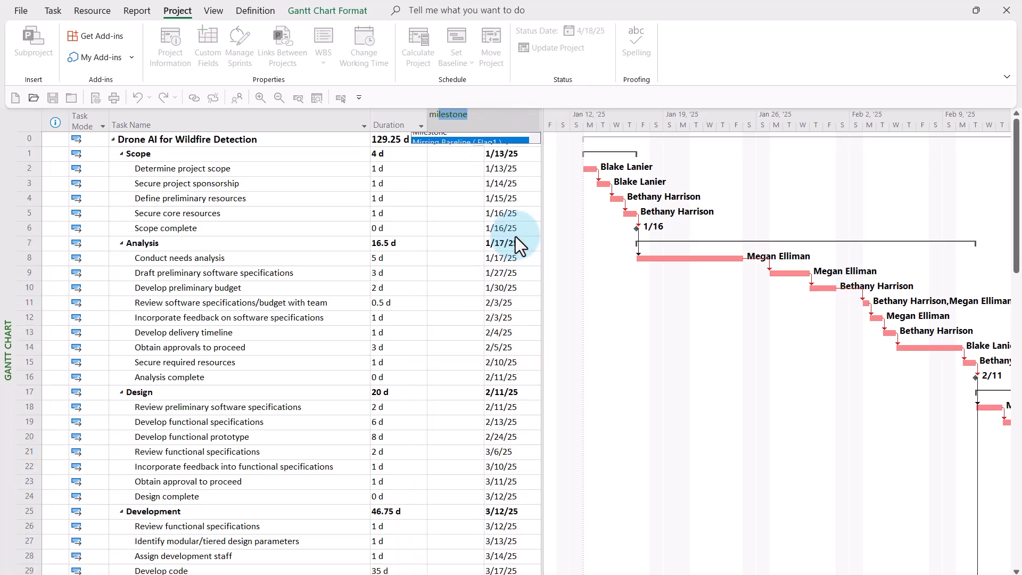
{"action": "left_click", "coordinate": [462, 139]}
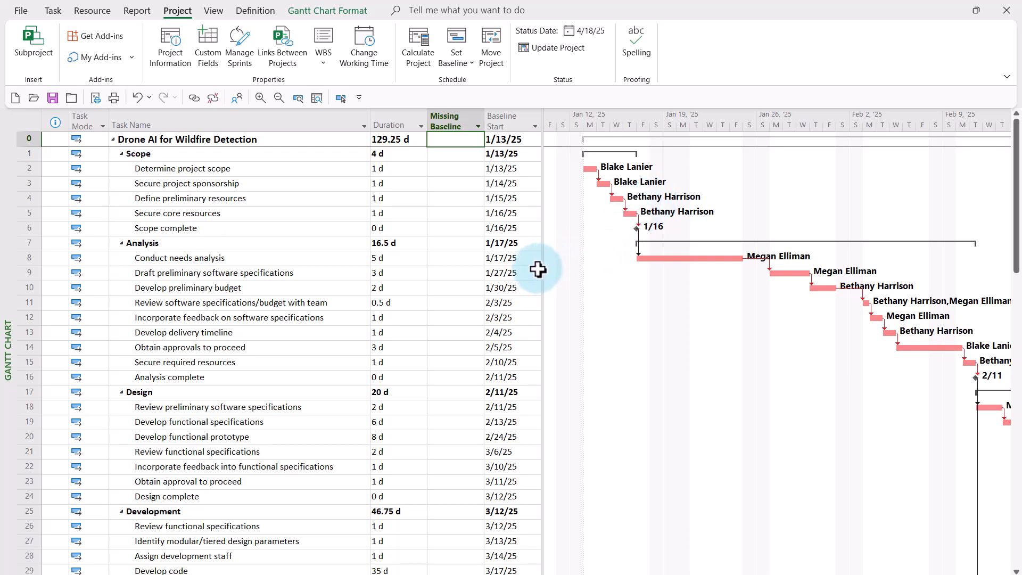
{"action": "left_click_drag", "start_coordinate": [541, 261], "coordinate": [611, 270]}
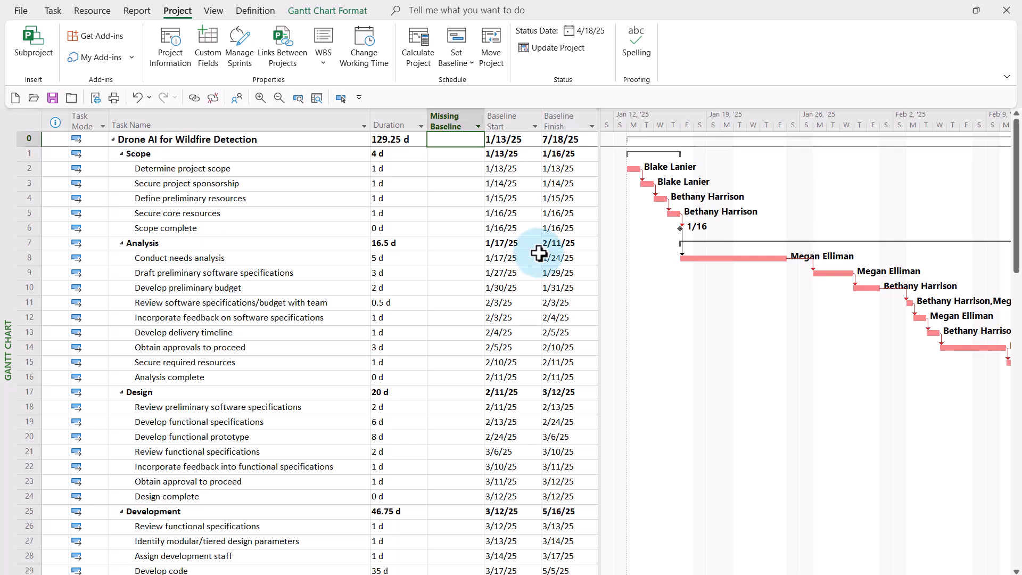
- Examine the Missing Baseline indicators against the baseline dates throughout the task list, then return to the first task
{"action": "scroll", "coordinate": [538, 254], "scroll_direction": "down", "scroll_amount": 7}
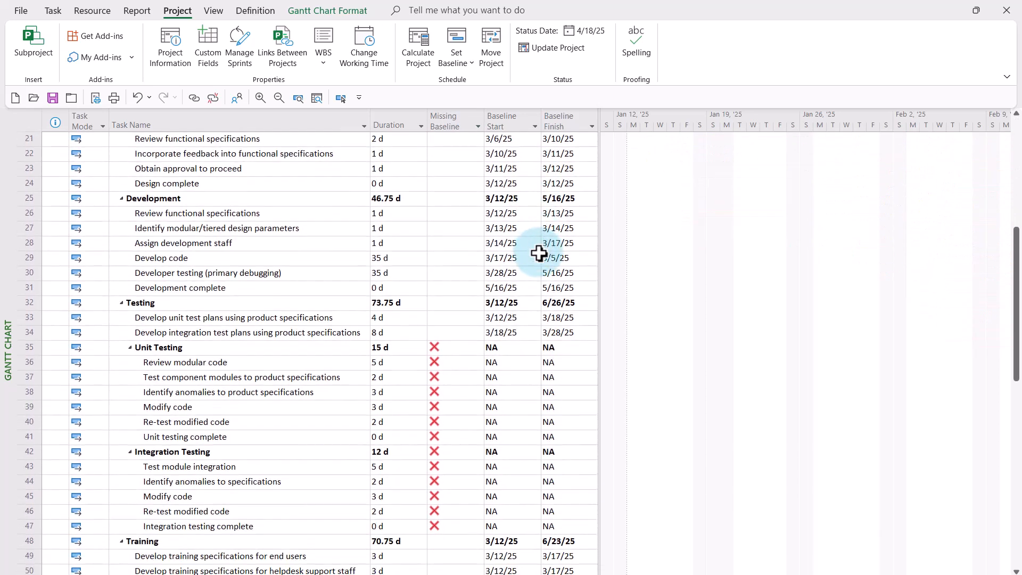
{"action": "scroll", "coordinate": [538, 254], "scroll_direction": "down", "scroll_amount": 2}
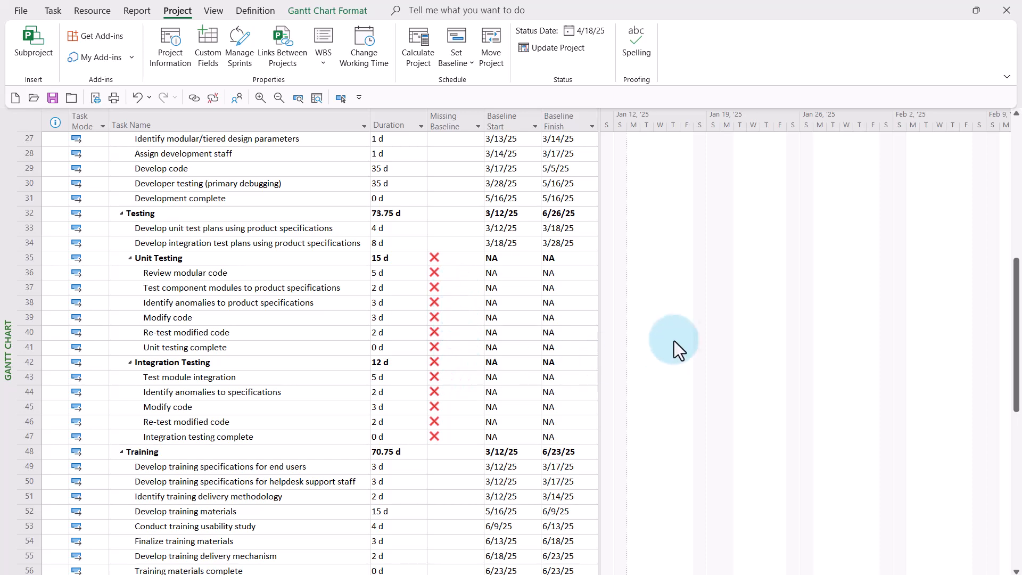
{"action": "scroll", "coordinate": [669, 349], "scroll_direction": "down", "scroll_amount": 4}
{"action": "scroll", "coordinate": [692, 318], "scroll_direction": "down", "scroll_amount": 7}
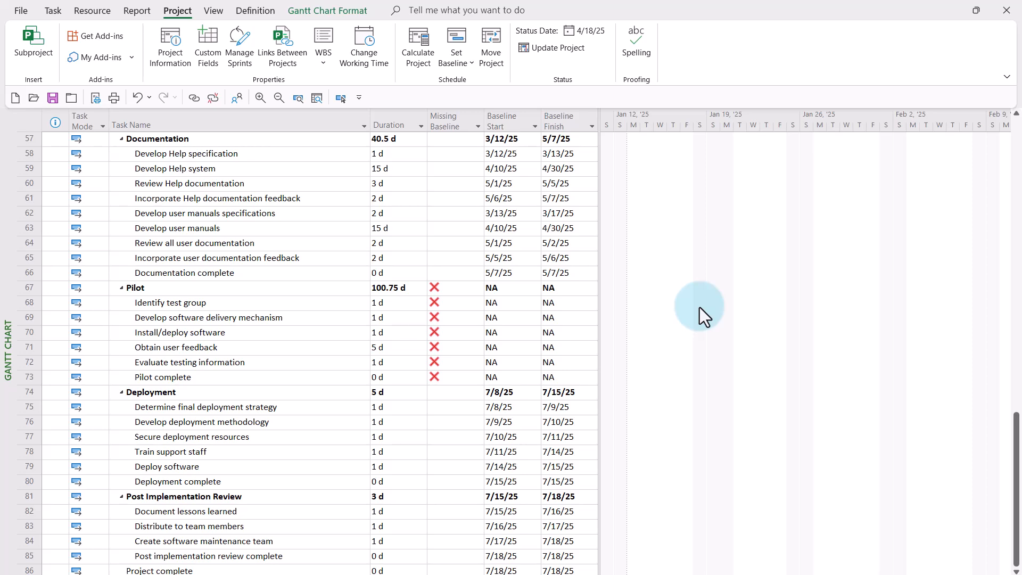
{"action": "scroll", "coordinate": [699, 307], "scroll_direction": "up", "scroll_amount": 19}
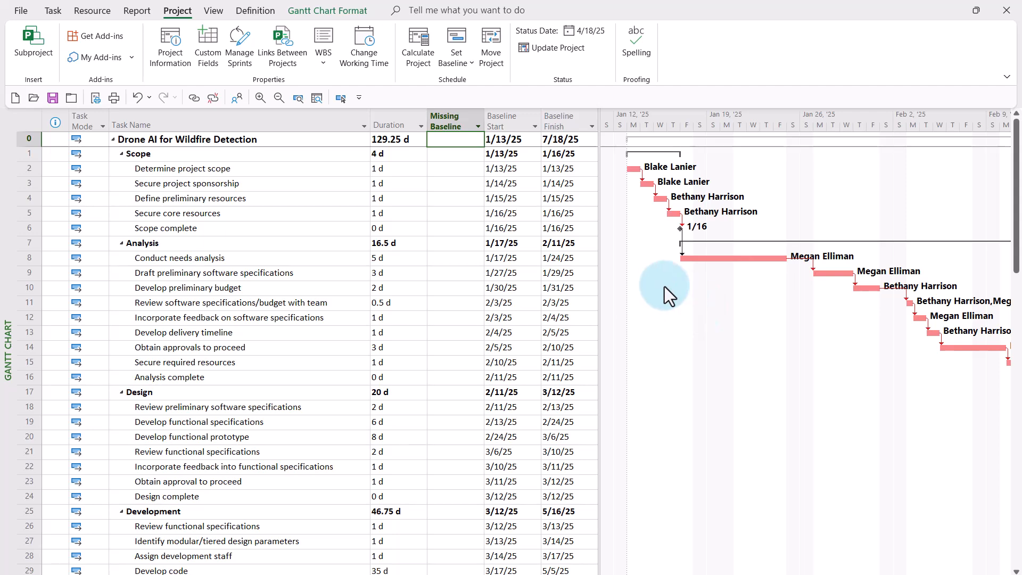
- Set both the title and data alignment of the Missing Baseline column to Center
{"action": "right_click", "coordinate": [457, 109]}
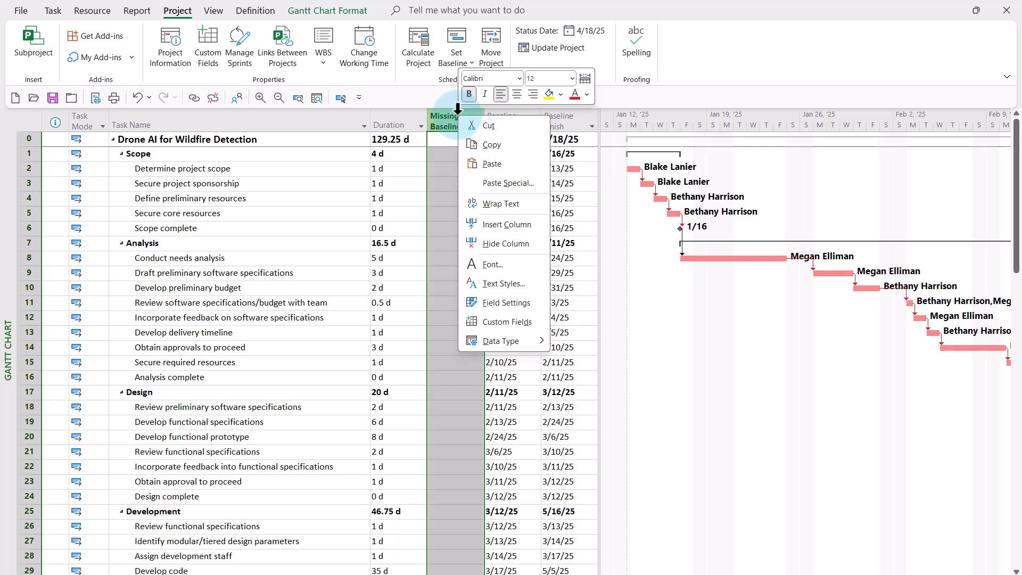
{"action": "left_click", "coordinate": [527, 308]}
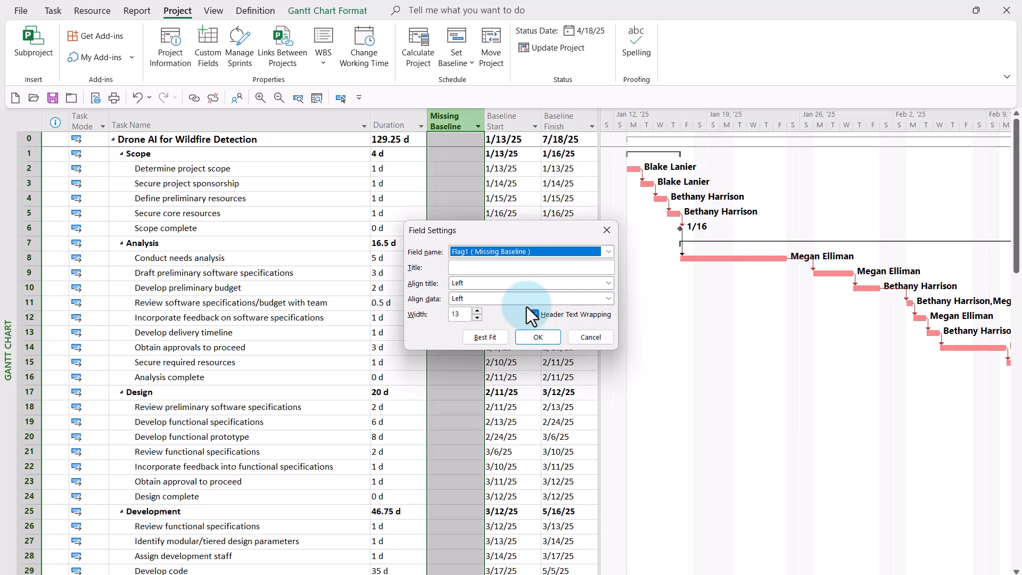
{"action": "left_click", "coordinate": [506, 280]}
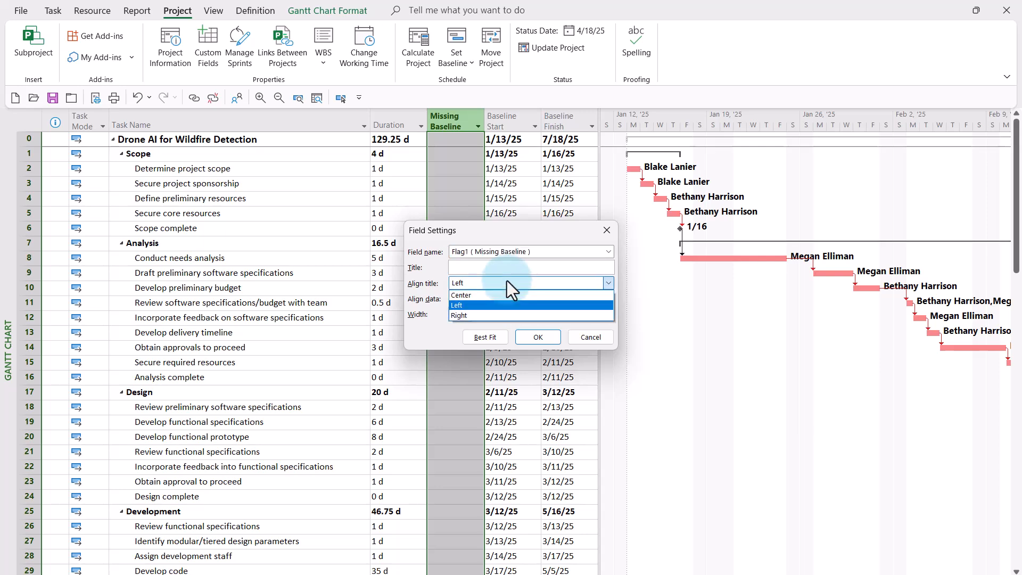
{"action": "left_click", "coordinate": [502, 296]}
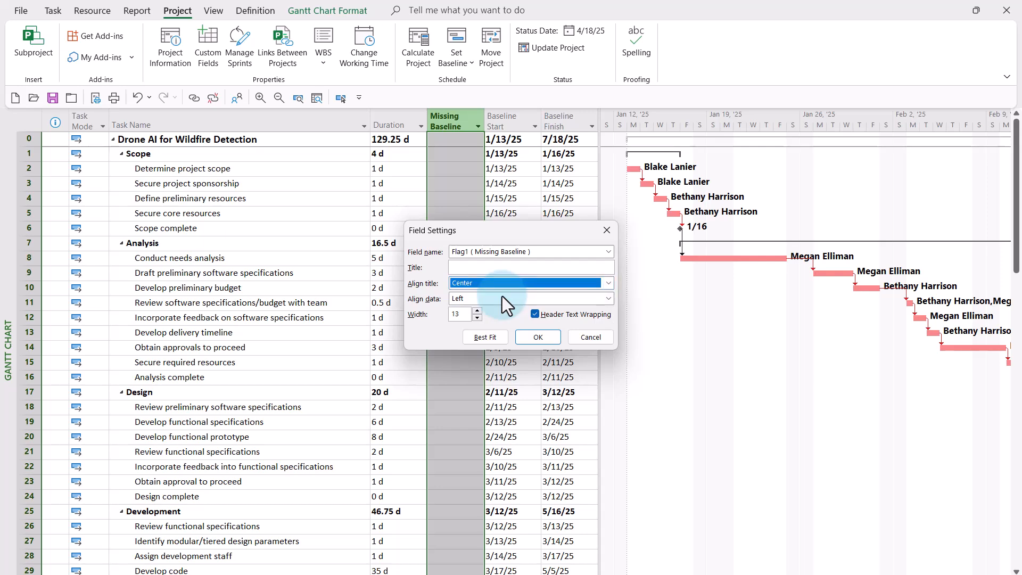
{"action": "left_click", "coordinate": [495, 301]}
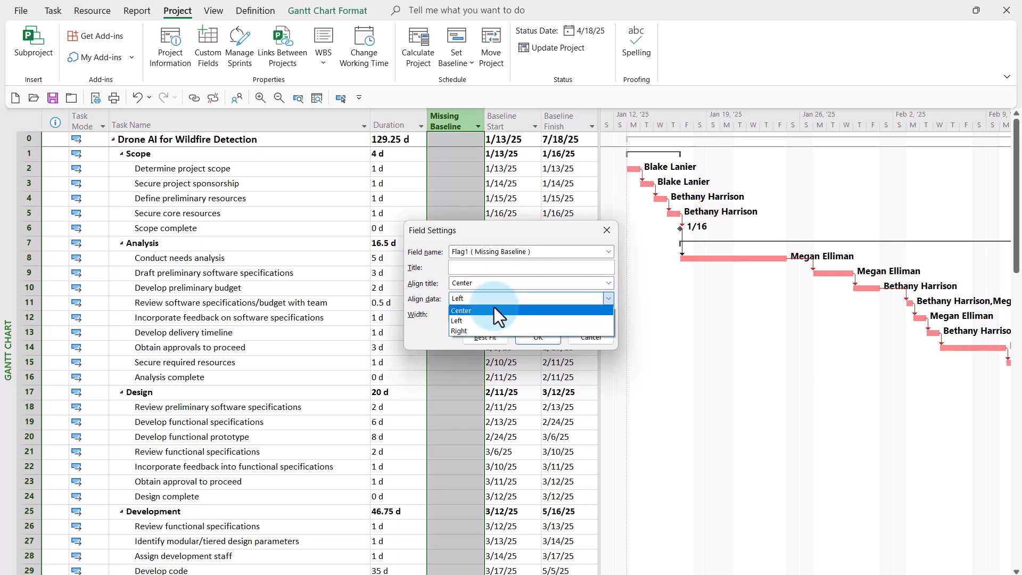
{"action": "left_click", "coordinate": [493, 311]}
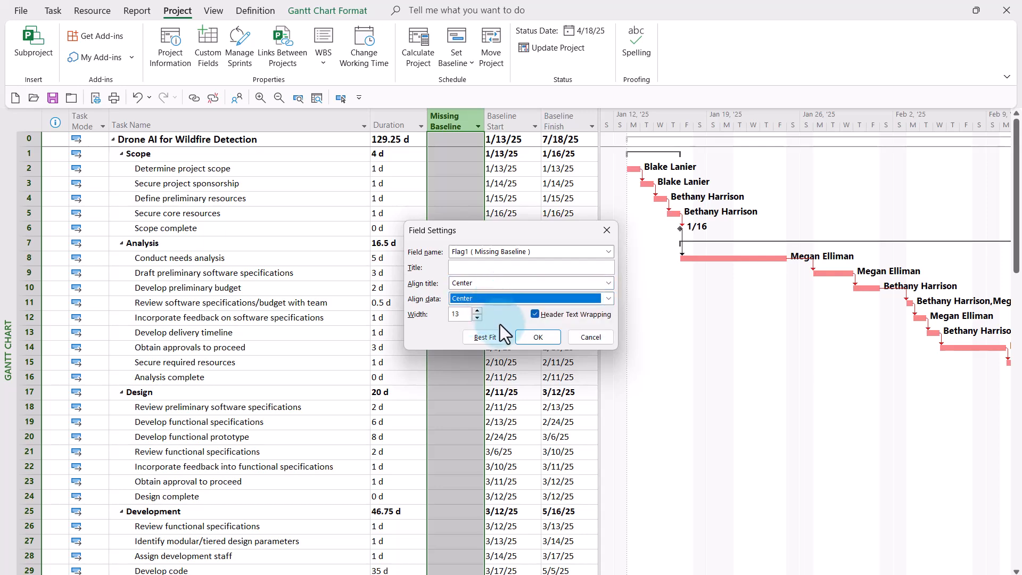
{"action": "left_click", "coordinate": [538, 337]}
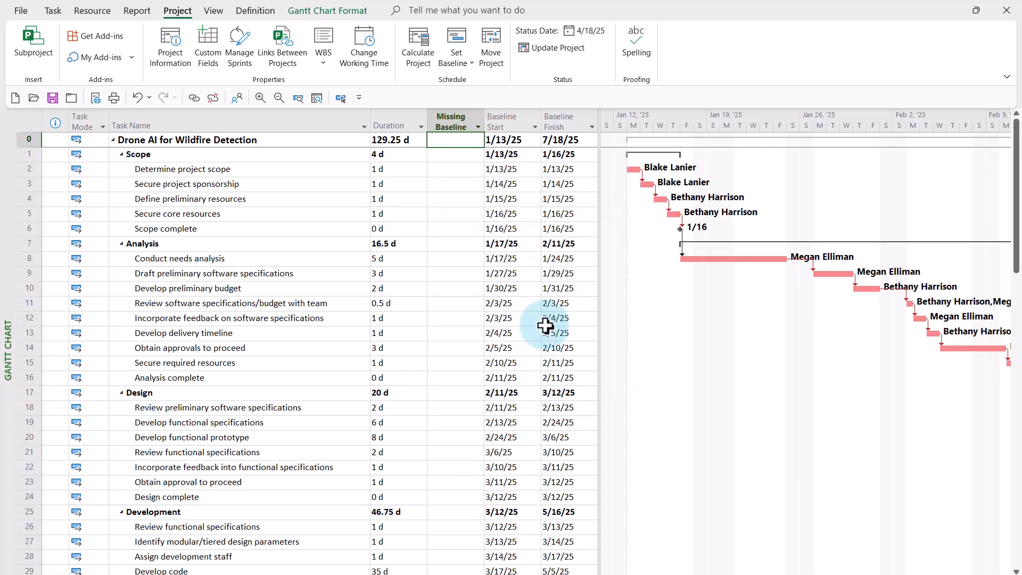
- Review the centered Missing Baseline indicators through the whole schedule and select the project summary task's name
{"action": "scroll", "coordinate": [545, 325], "scroll_direction": "down", "scroll_amount": 8}
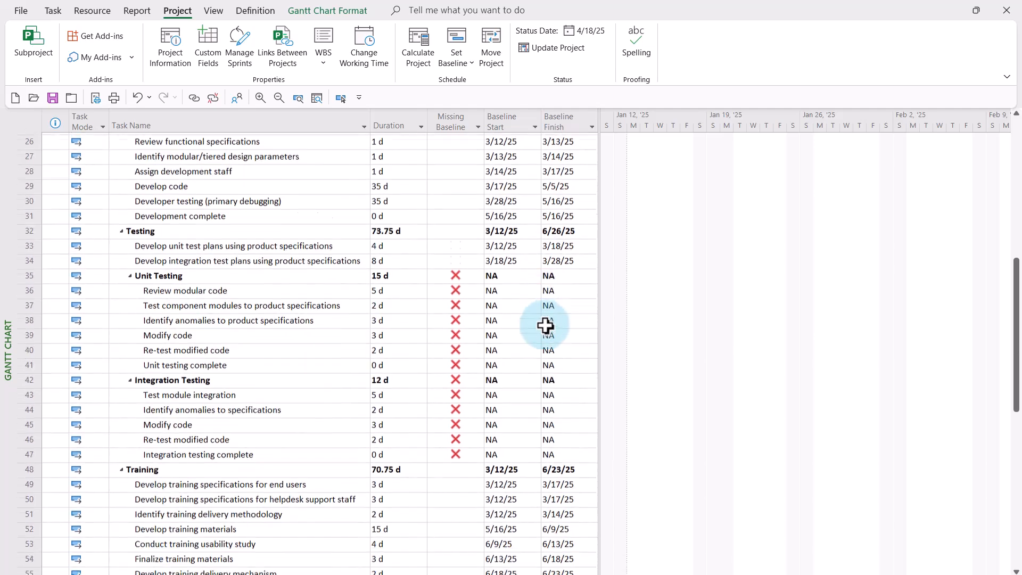
{"action": "scroll", "coordinate": [545, 326], "scroll_direction": "down", "scroll_amount": 6}
{"action": "scroll", "coordinate": [545, 325], "scroll_direction": "down", "scroll_amount": 3}
{"action": "scroll", "coordinate": [546, 325], "scroll_direction": "up", "scroll_amount": 17}
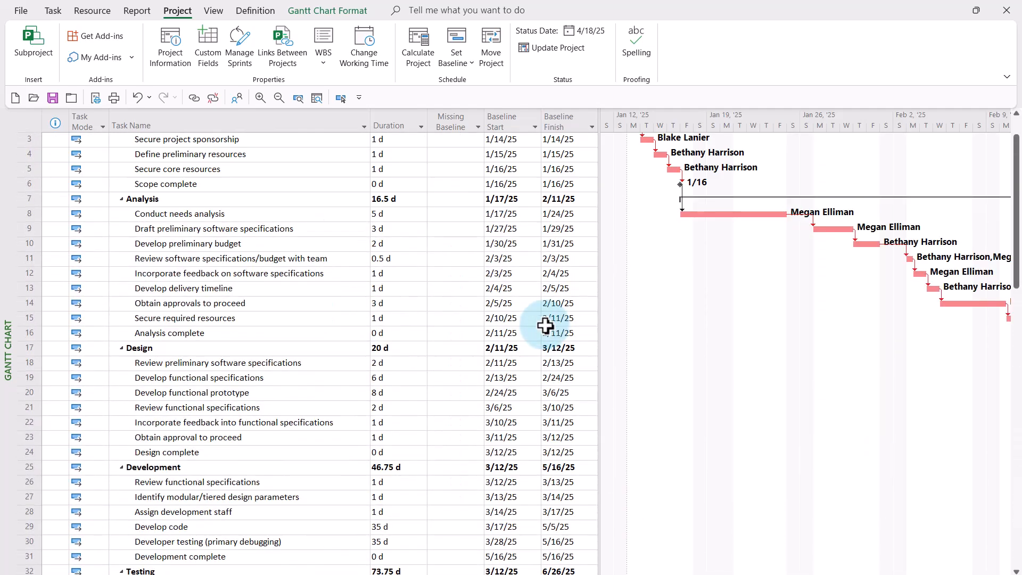
{"action": "scroll", "coordinate": [545, 325], "scroll_direction": "up", "scroll_amount": 1}
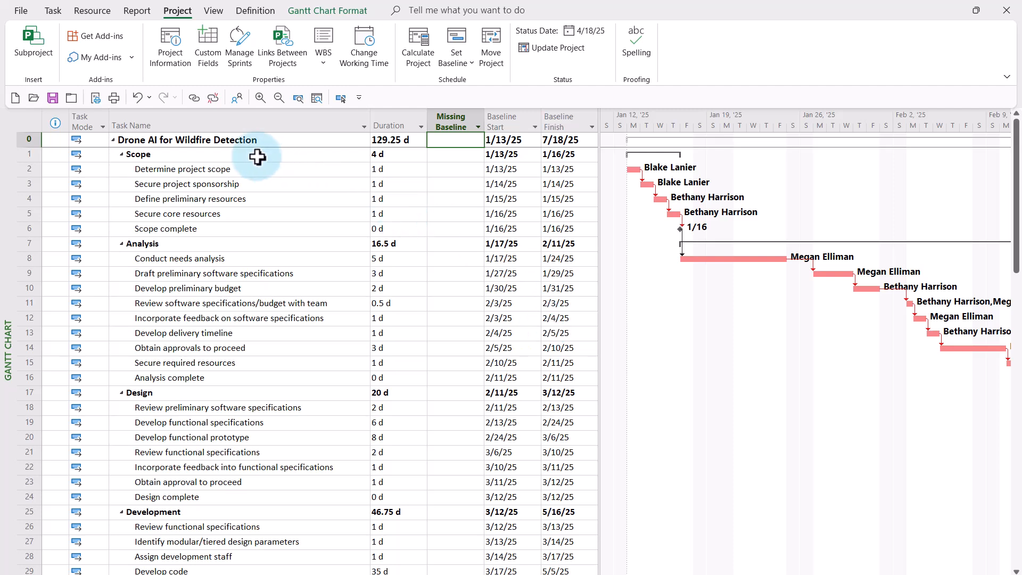
{"action": "left_click", "coordinate": [247, 141]}
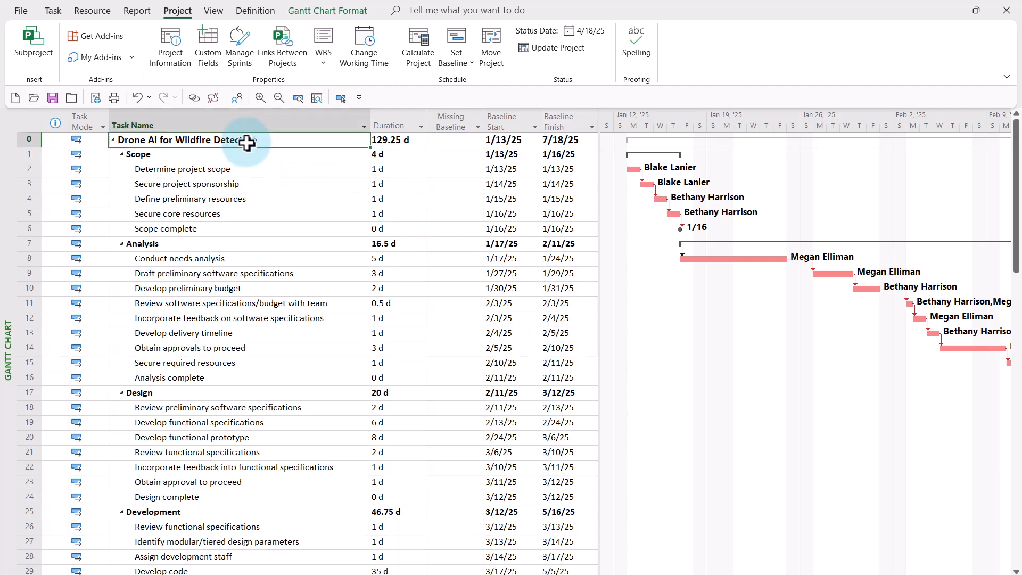